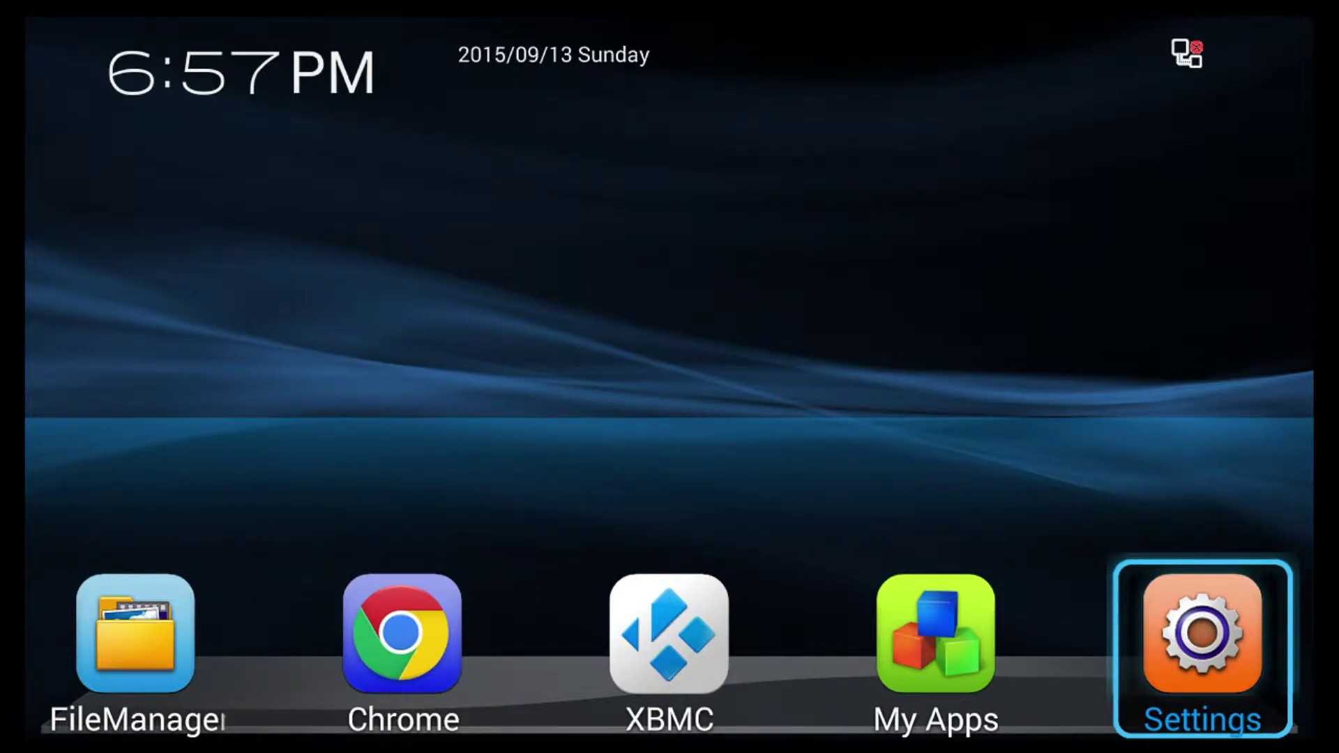
- Launch the box's Settings from the focused home-screen tile
key(Return)
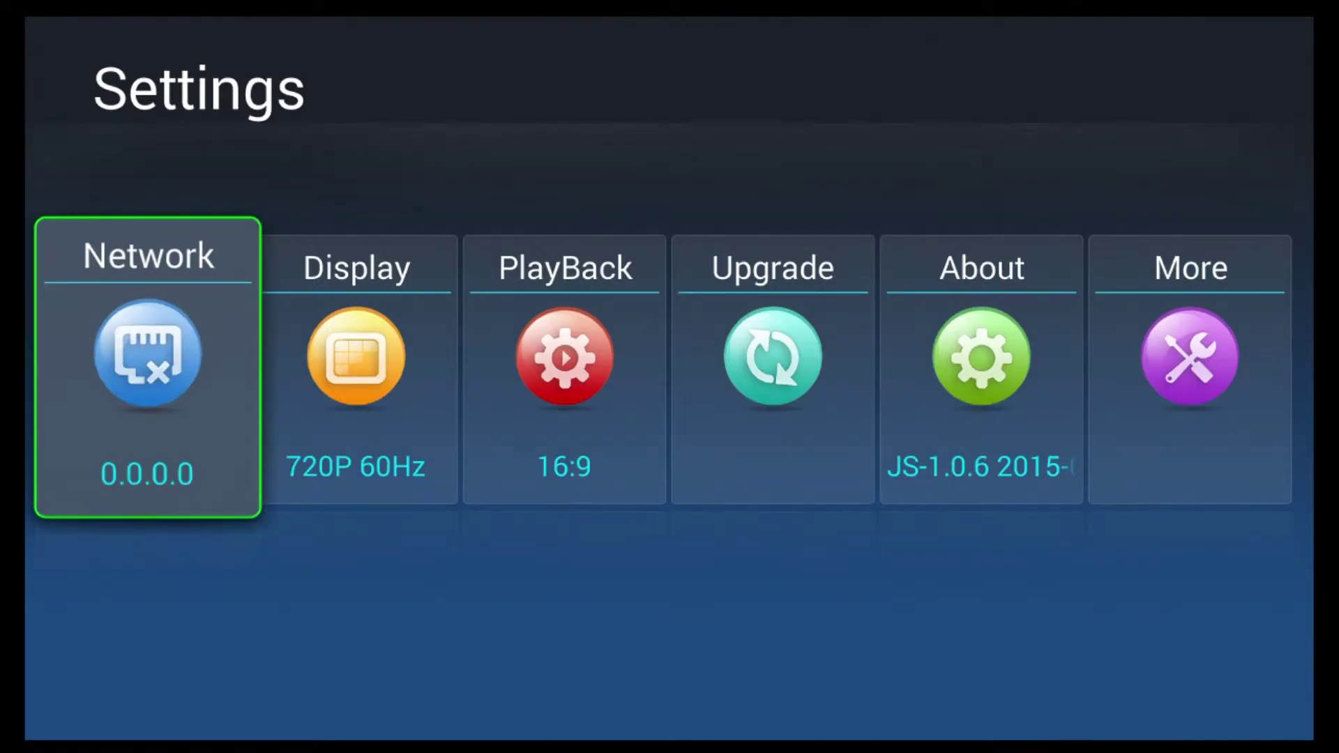
- Reach the Wi-Fi network list via More and bring up the 2WIRE444 join dialog
key(Right)
key(Right)
key(Right)
key(Right)
key(Right)
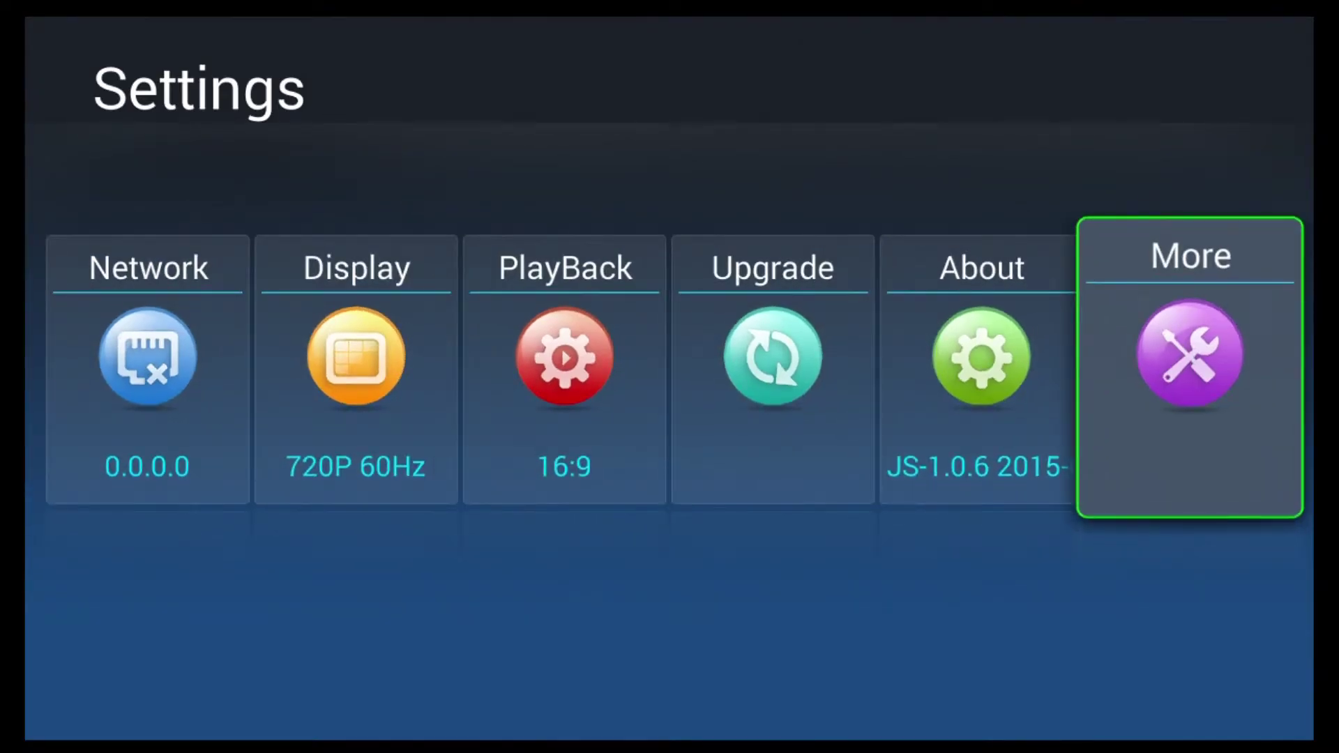
key(Return)
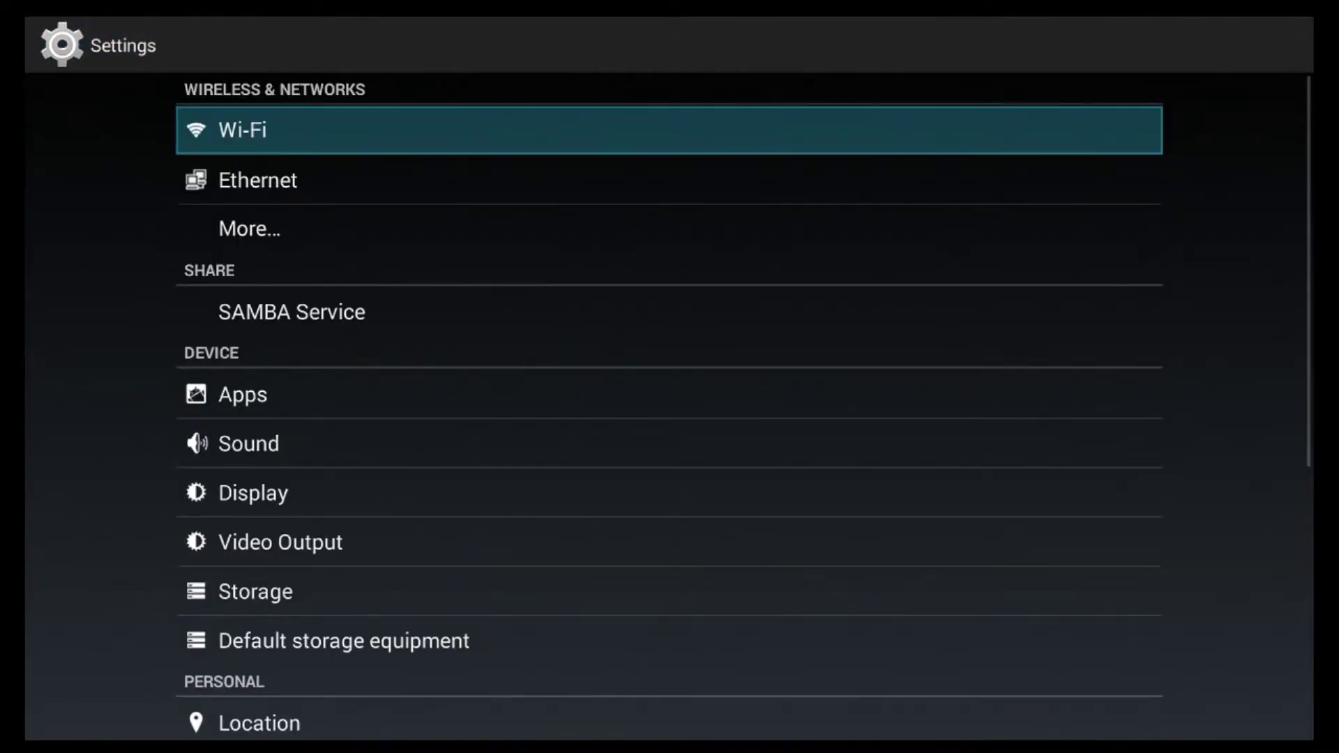
key(Return)
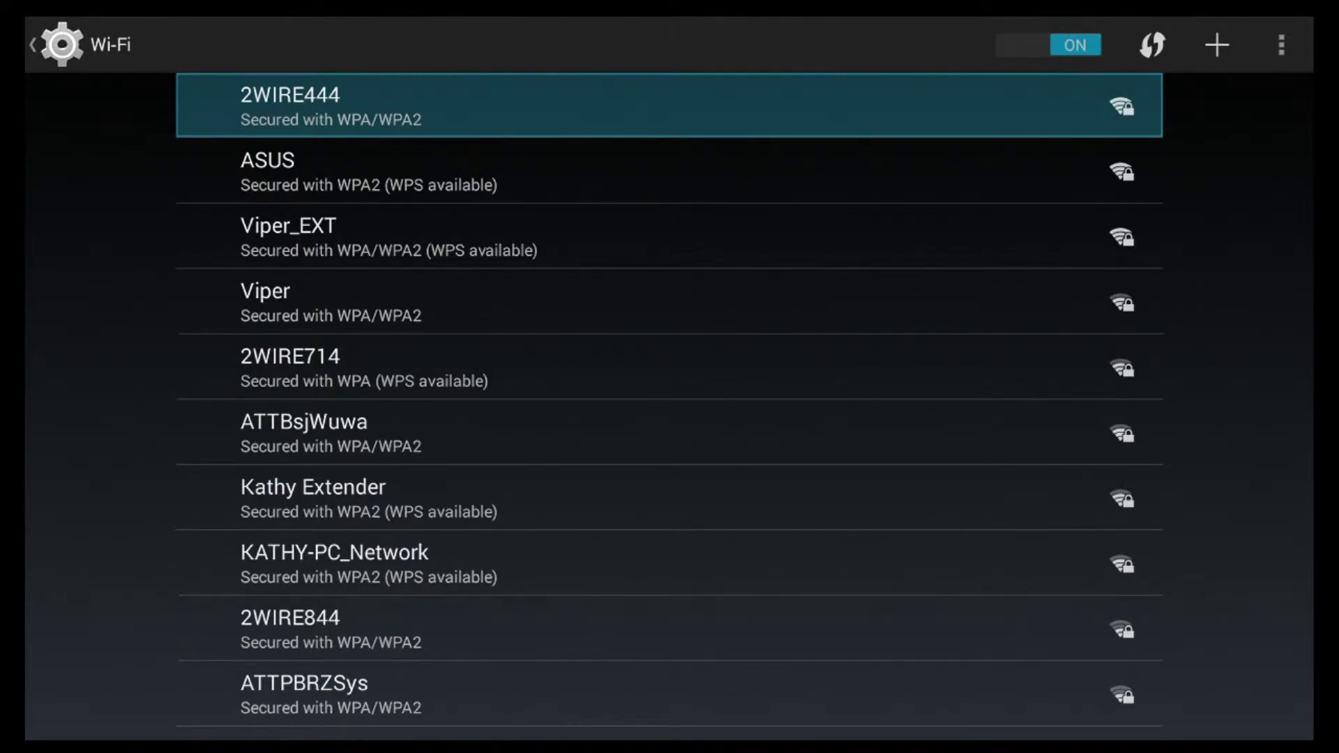
key(Return)
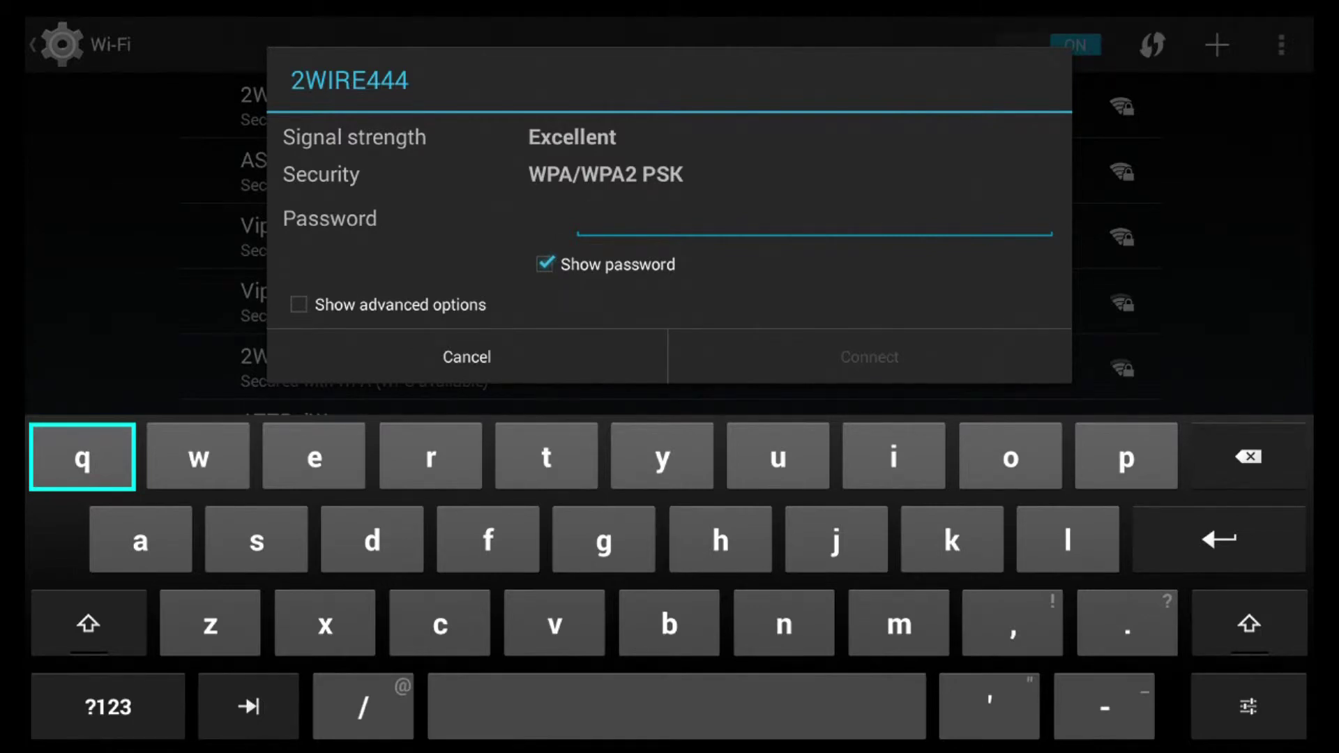
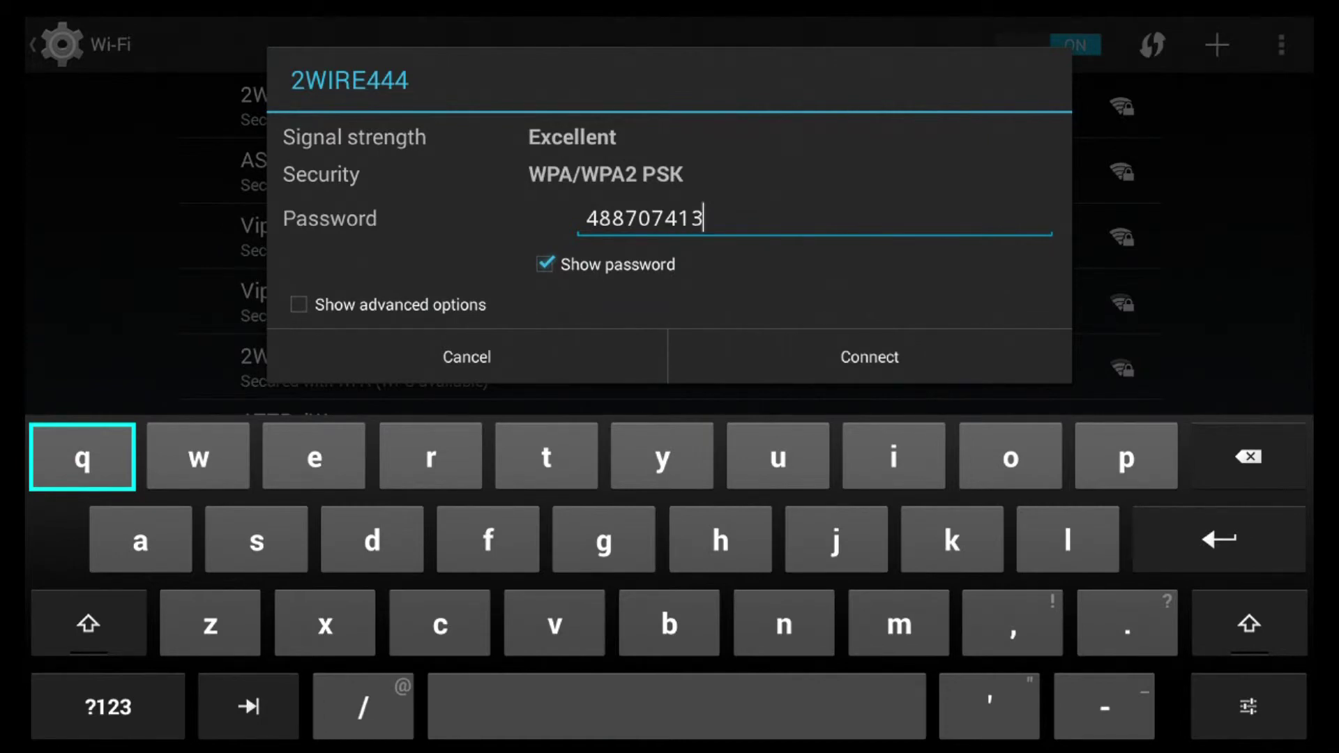
key(Escape)
- Connect to 2WIRE444 with the entered password and return to the main settings list
key(Down)
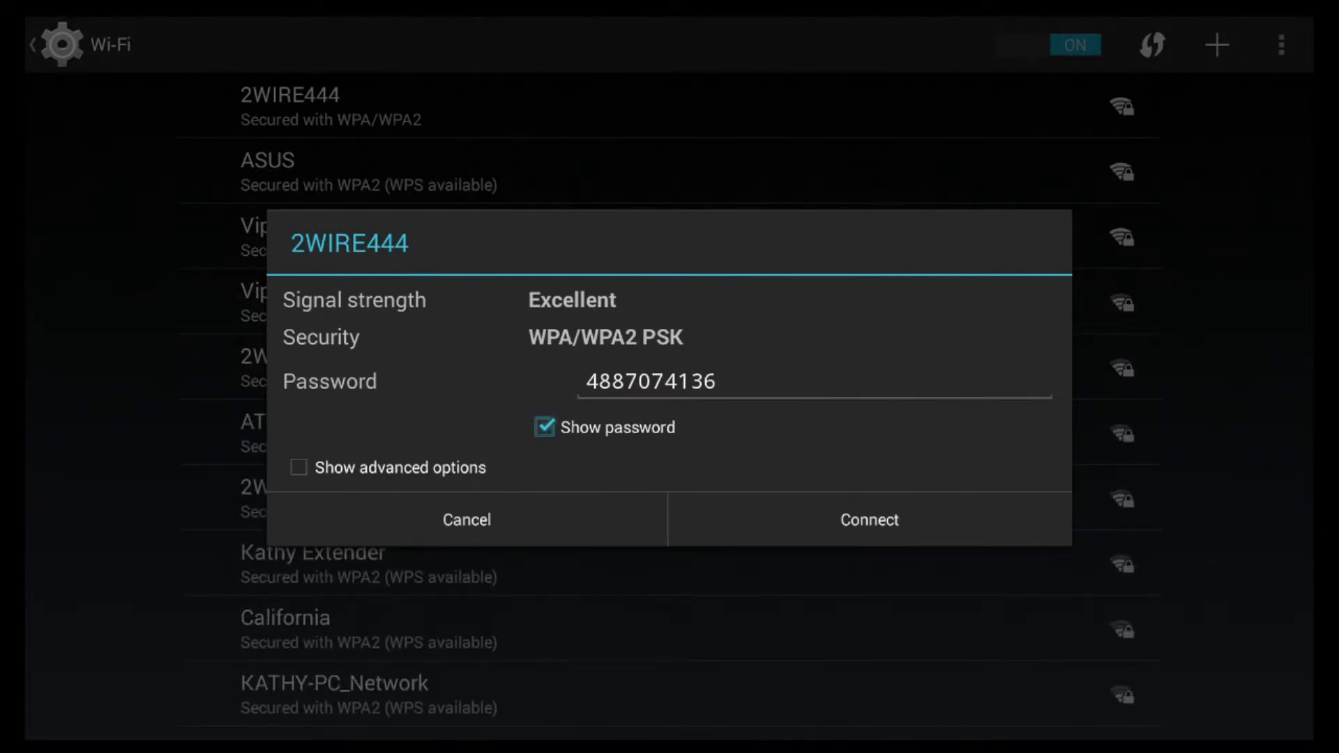
key(Return)
key(Return)
key(Down)
key(Down)
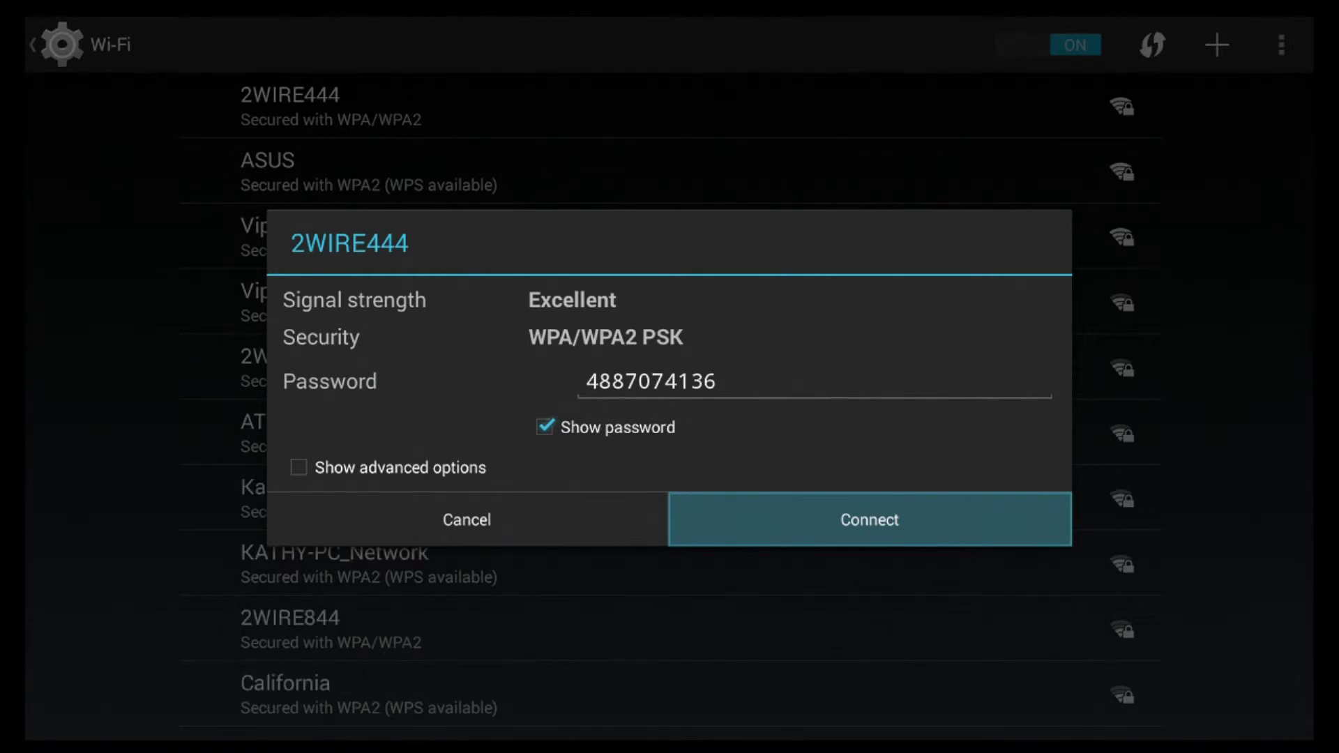
key(Return)
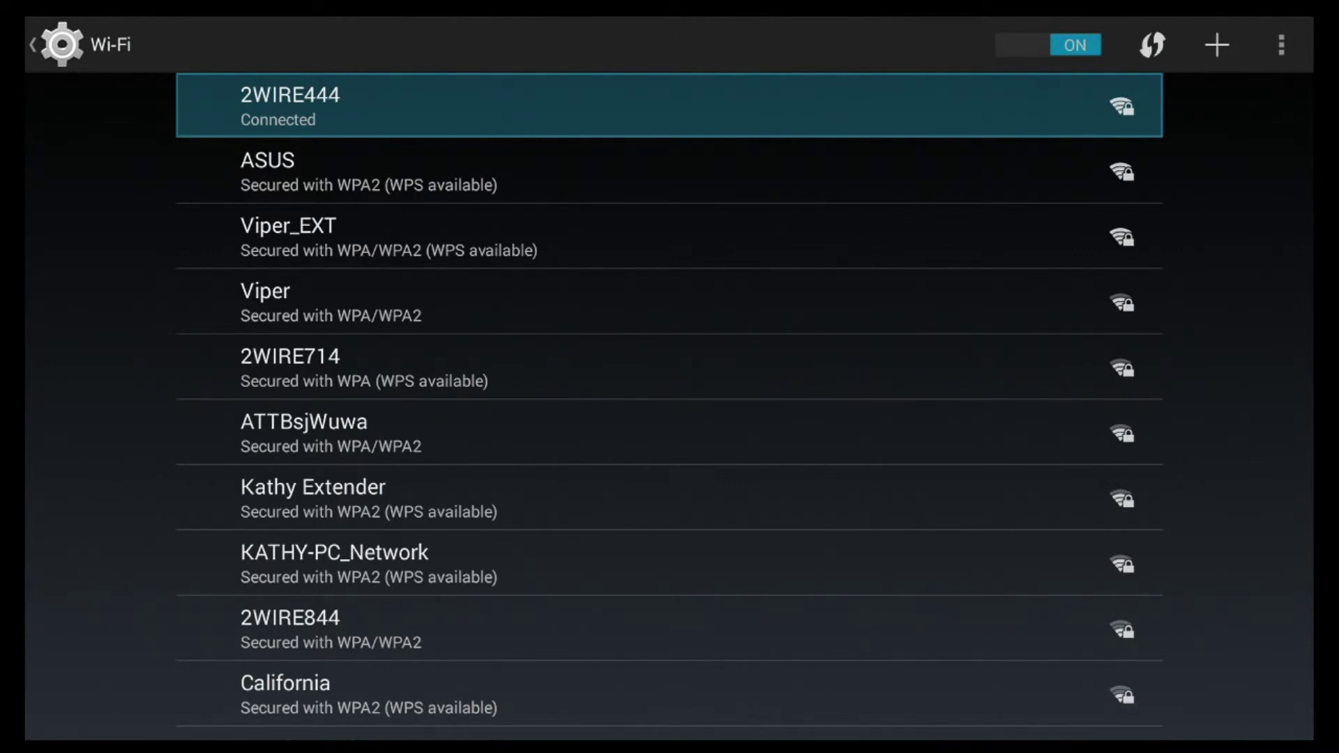
key(Escape)
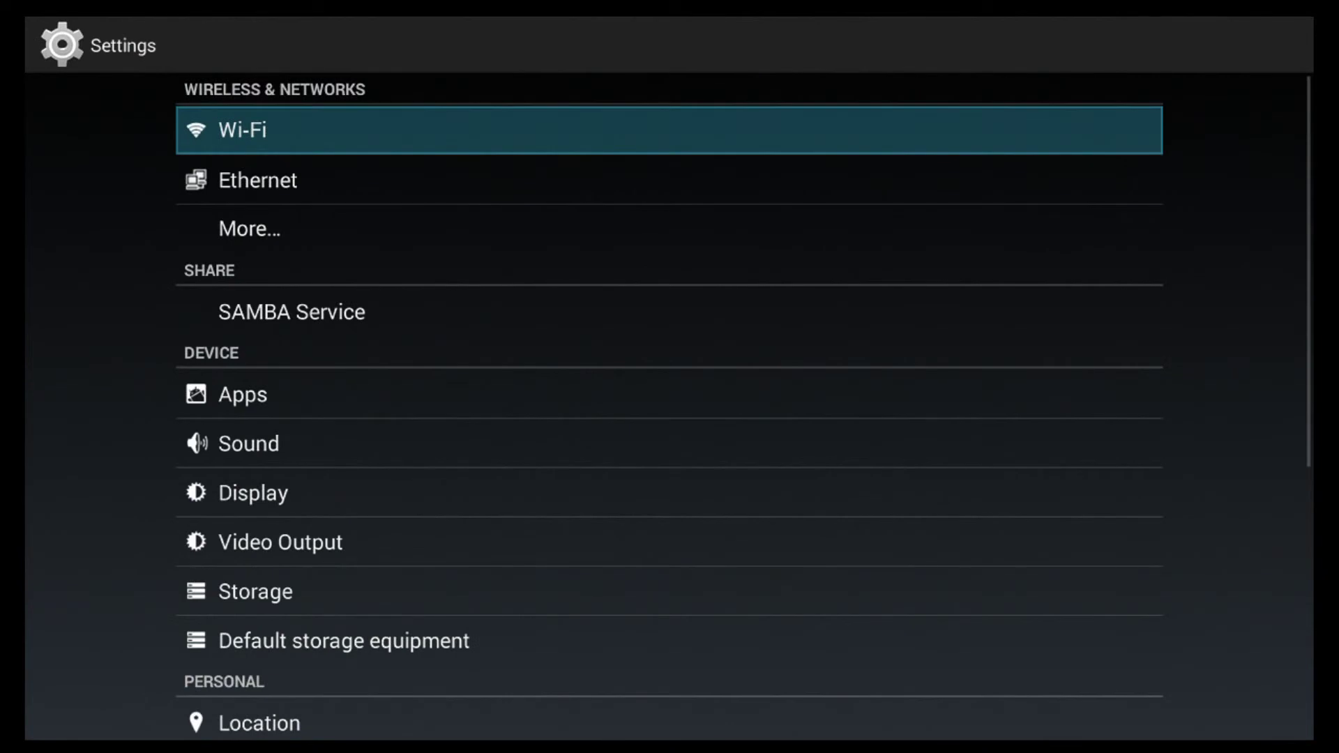
- Toggle the Ethernet switch twice, leaving Ethernet off
key(Down)
key(Return)
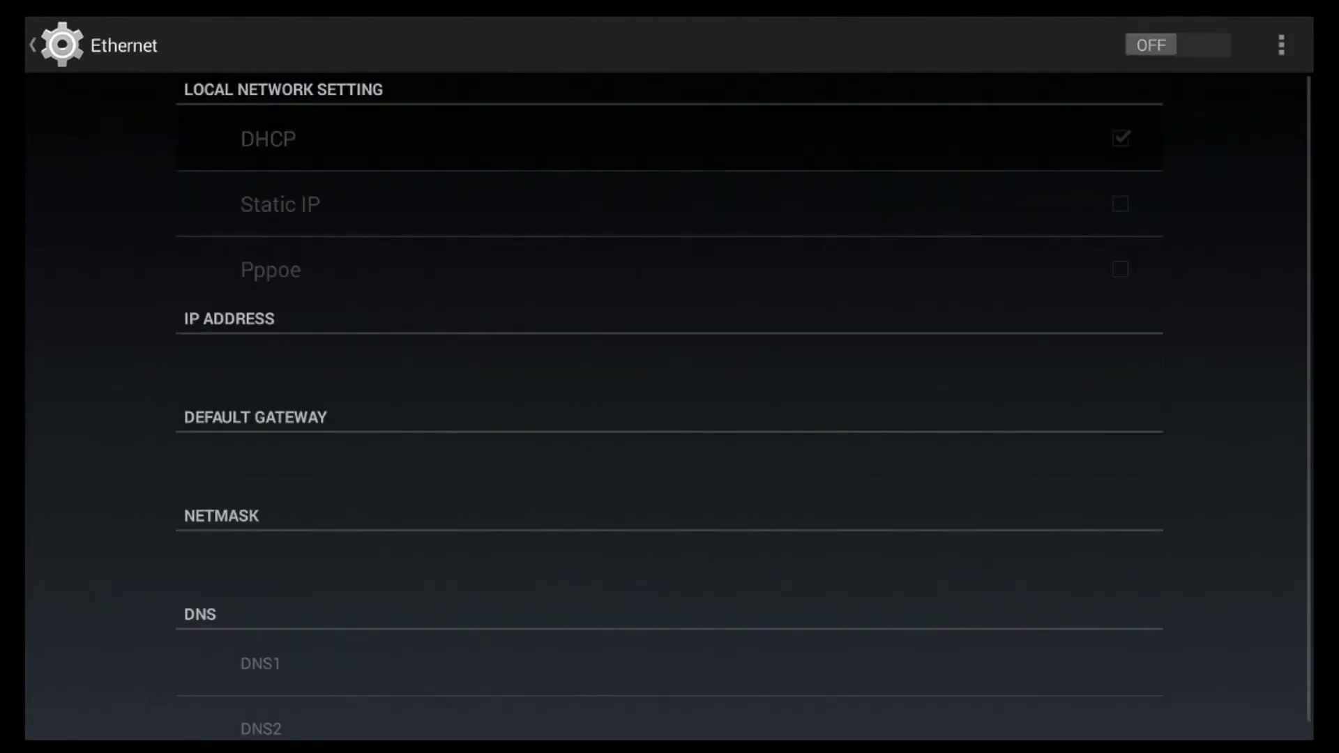
key(Right)
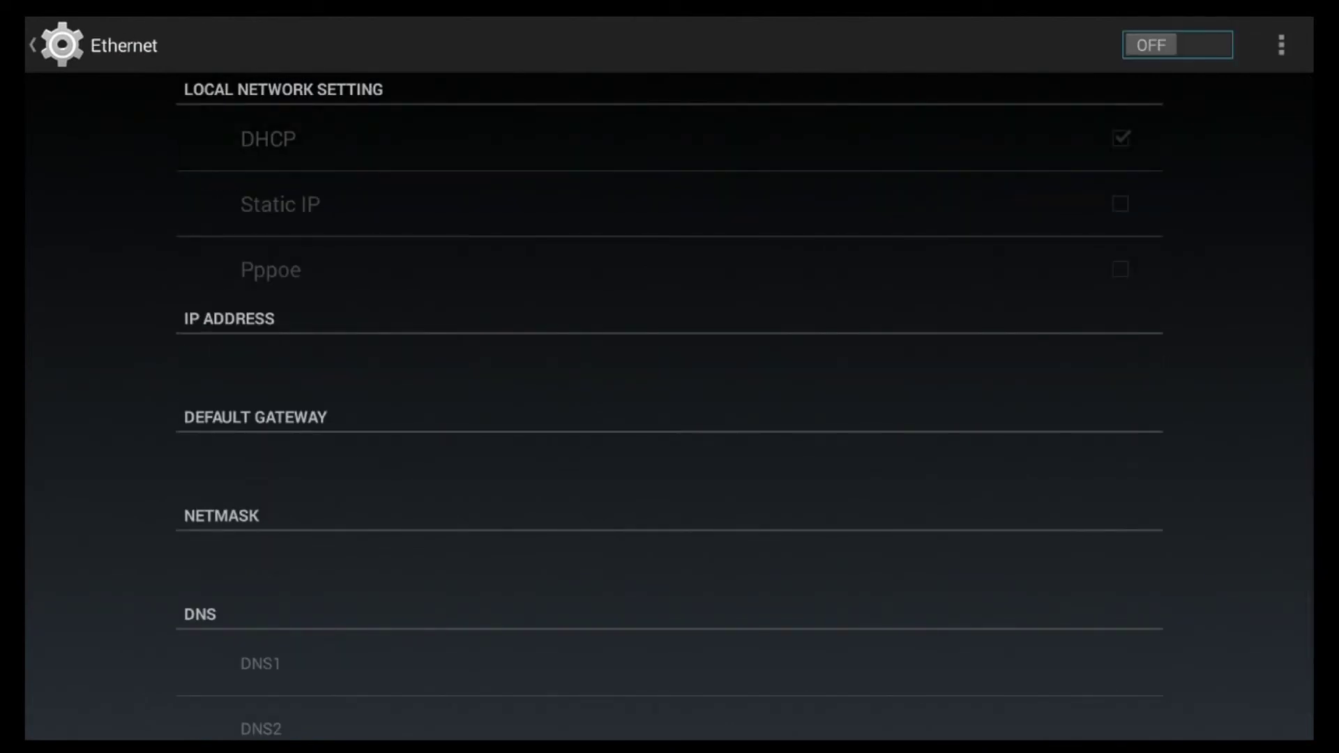
key(Return)
key(Return)
- Back out of Settings to the home launcher
key(Escape)
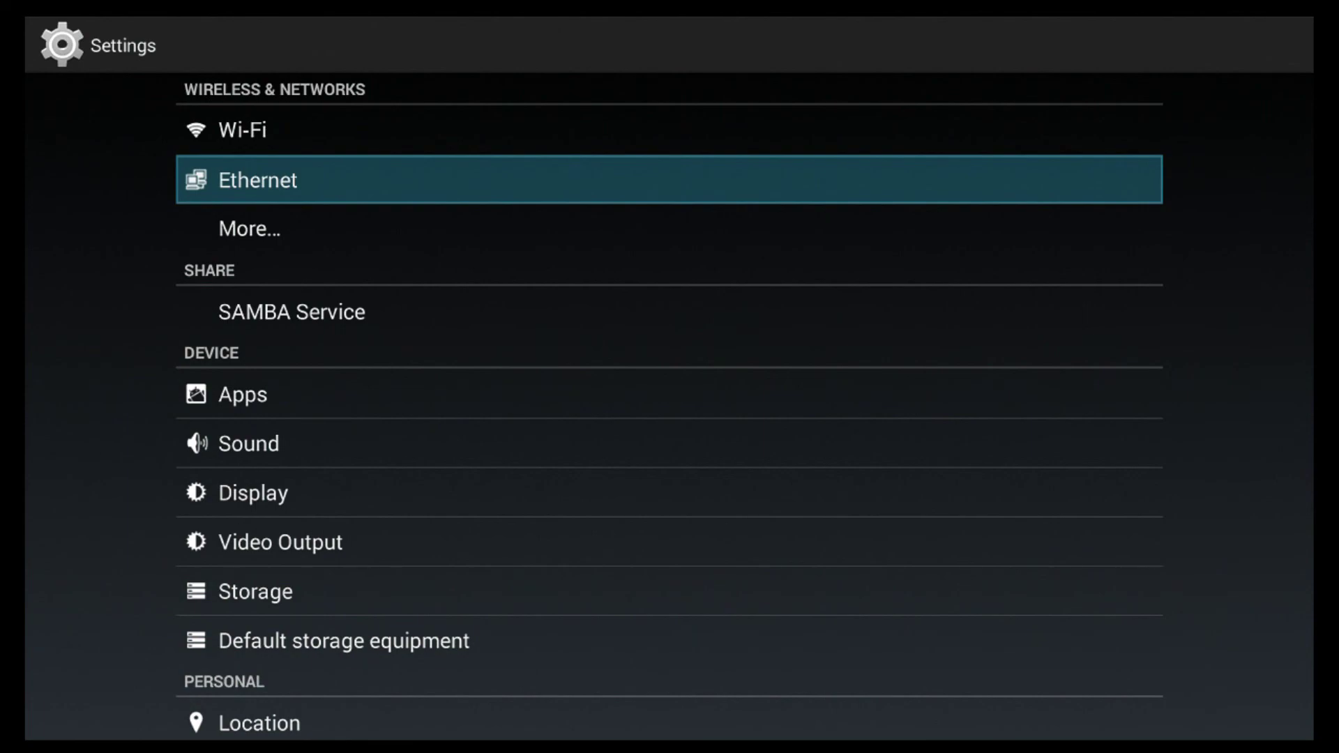
key(Escape)
key(Escape)
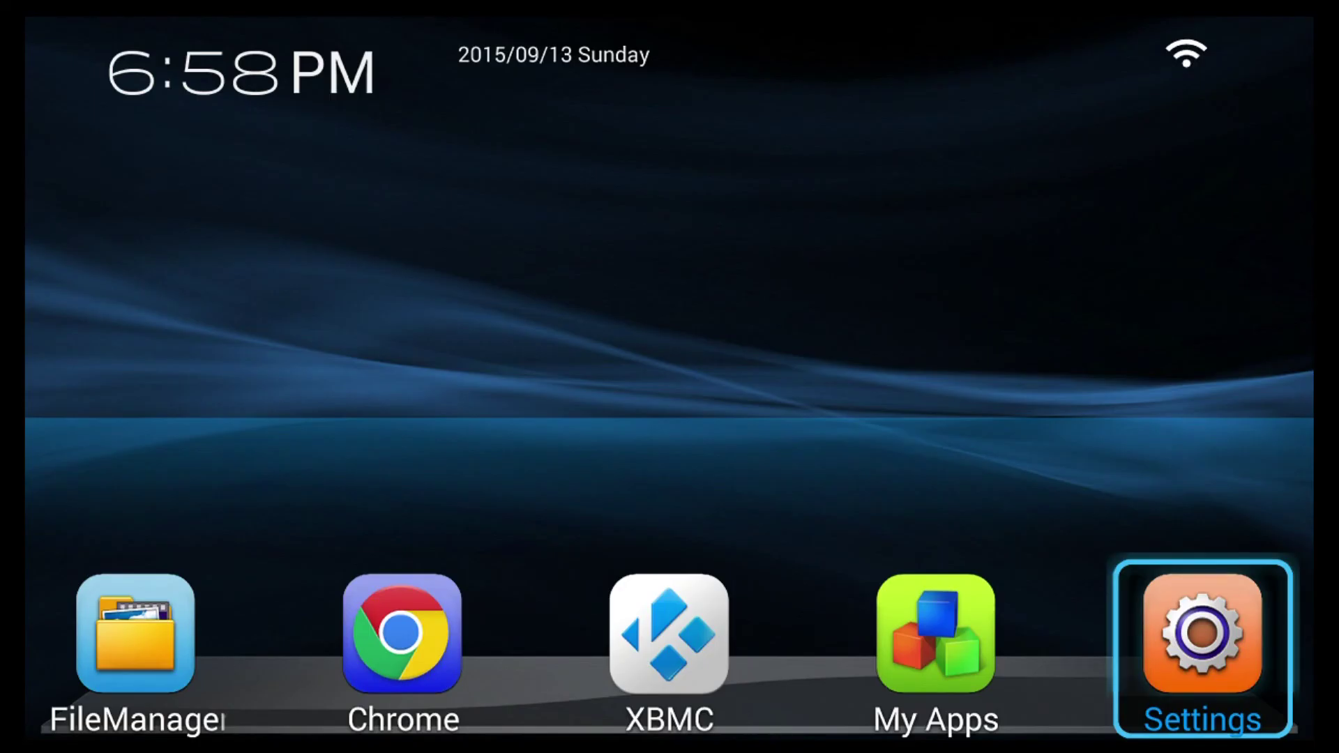